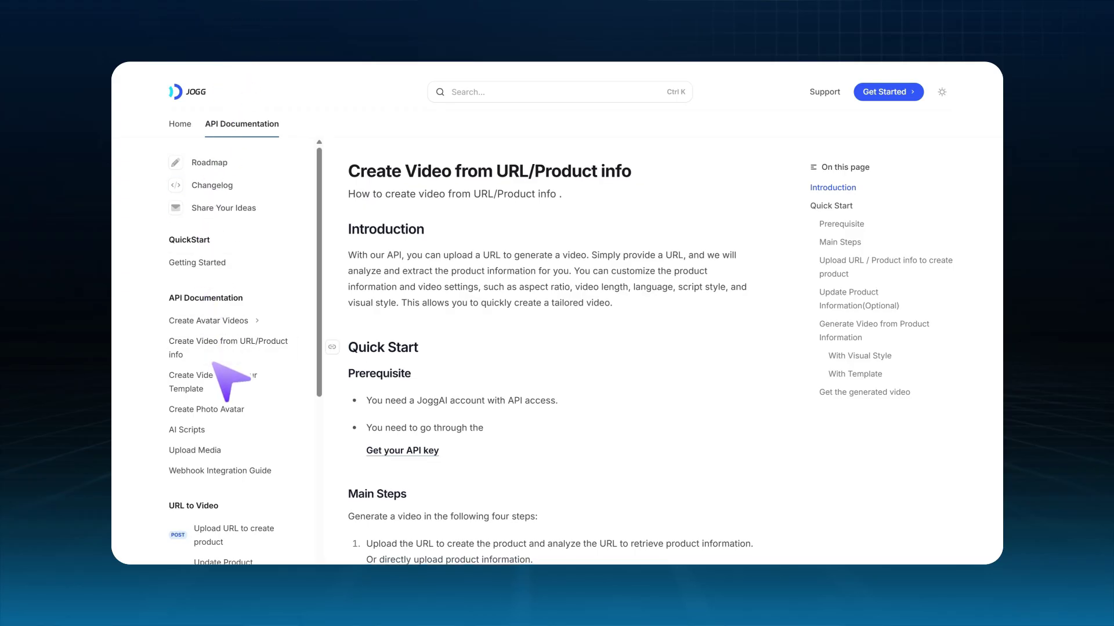
pyautogui.scroll(-3, 218, 370)
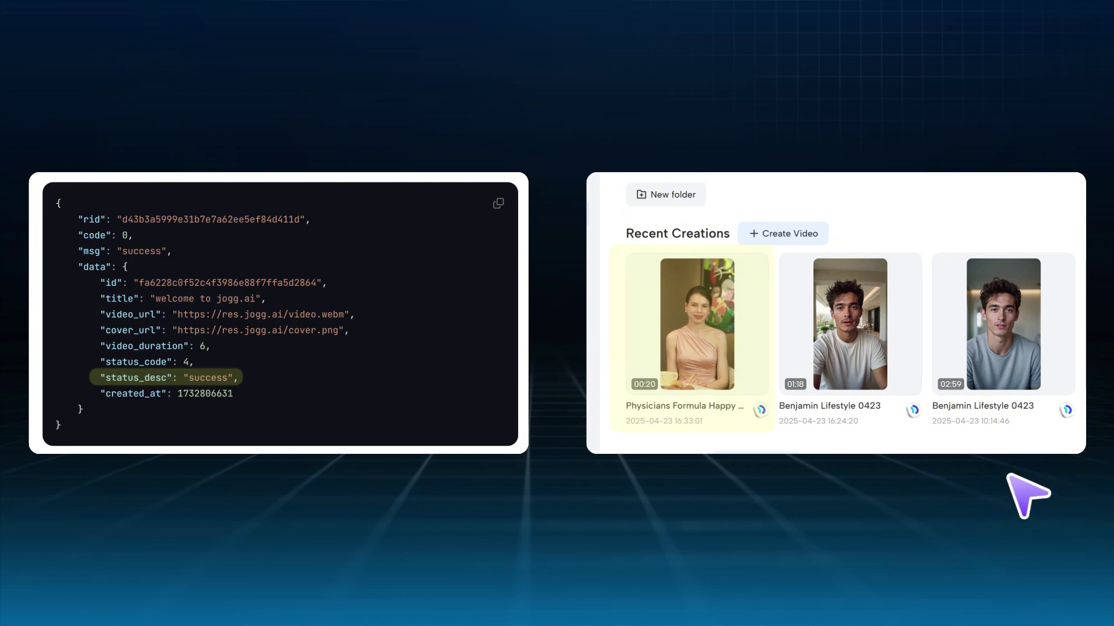
# Open the '...' menu on the Physicians Formula video card to reveal Download, Feedback and Rename
pyautogui.click(746, 374)
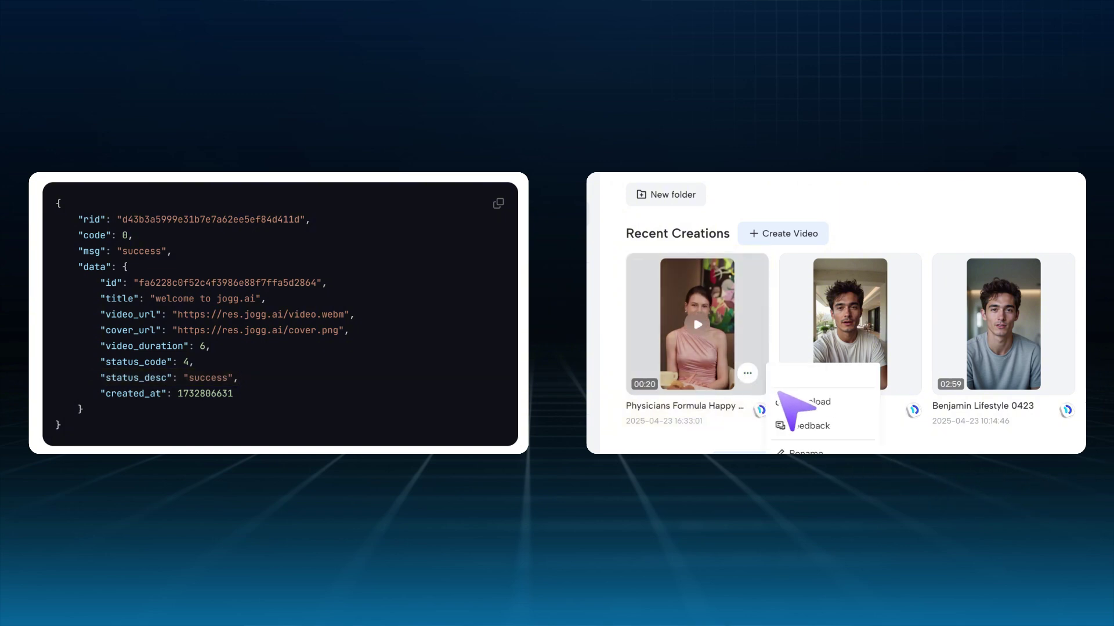